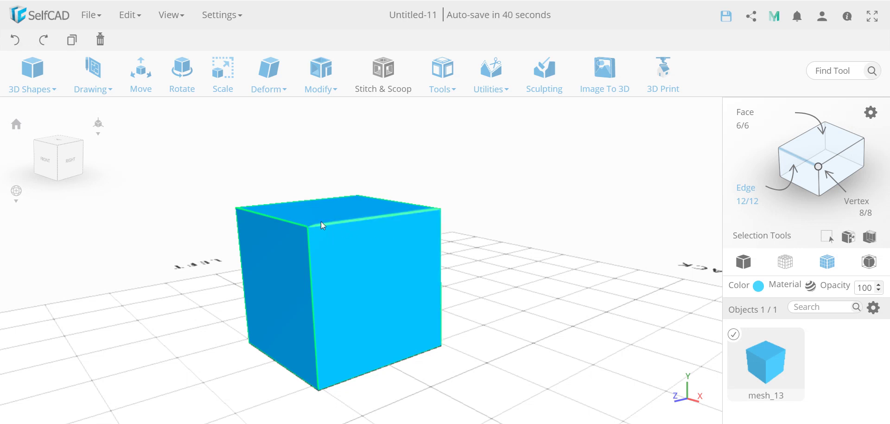
- In Edge selection mode, select only the cube's top-left edge (Edge 1/12)
left_click(295, 224)
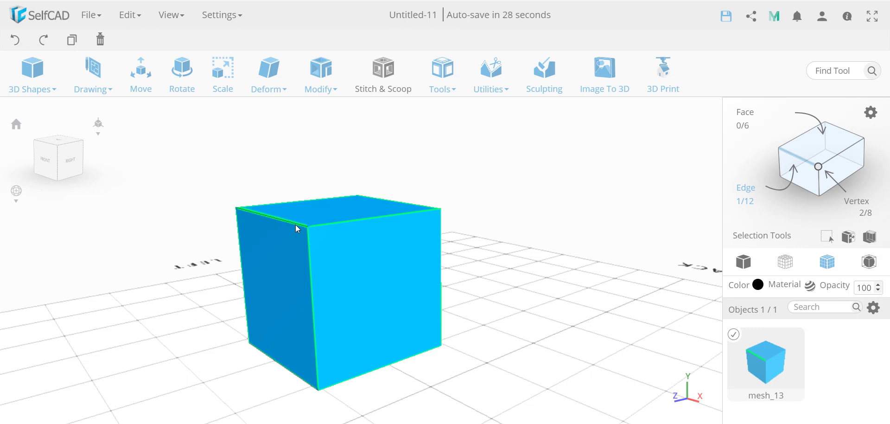
- Preview a Fillet on the top-left edge with Level raised from 2 to 6
left_click(323, 76)
left_click(341, 213)
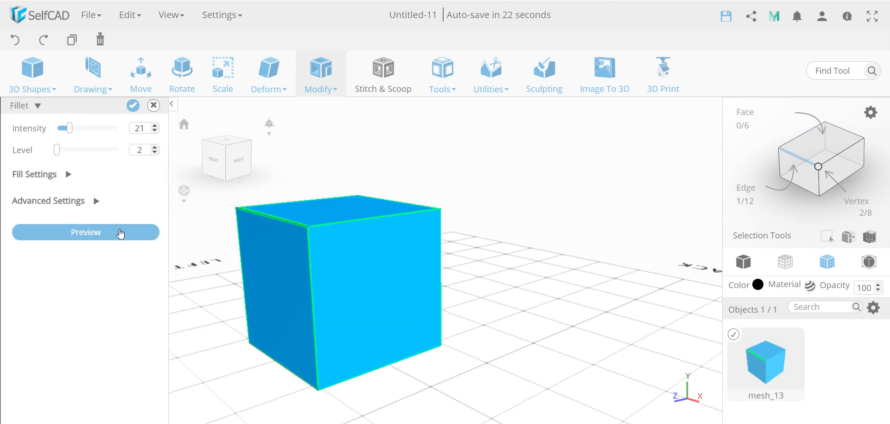
left_click(119, 230)
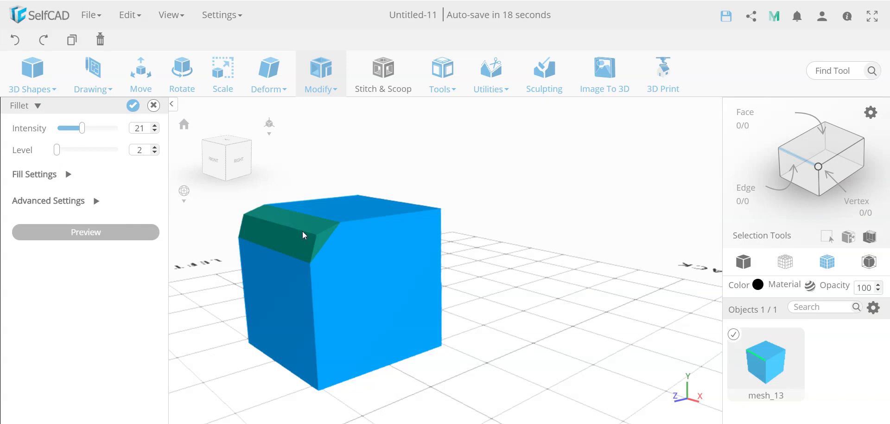
left_click(88, 148)
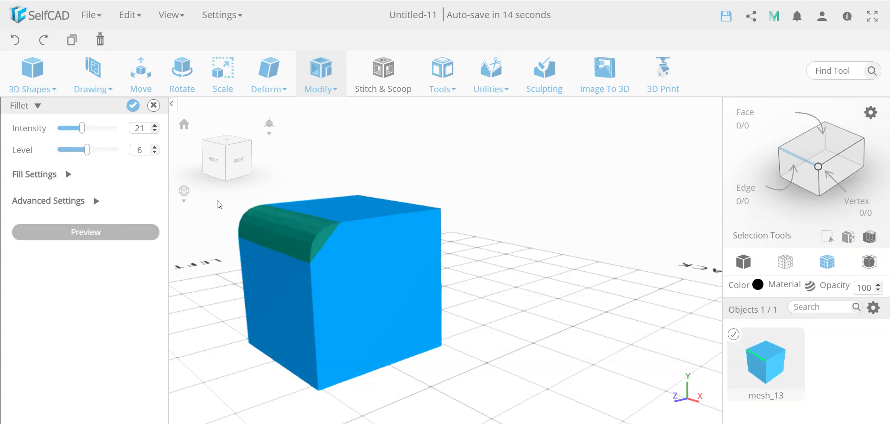
scroll(295, 233, "up", 1)
scroll(295, 233, "up", 2)
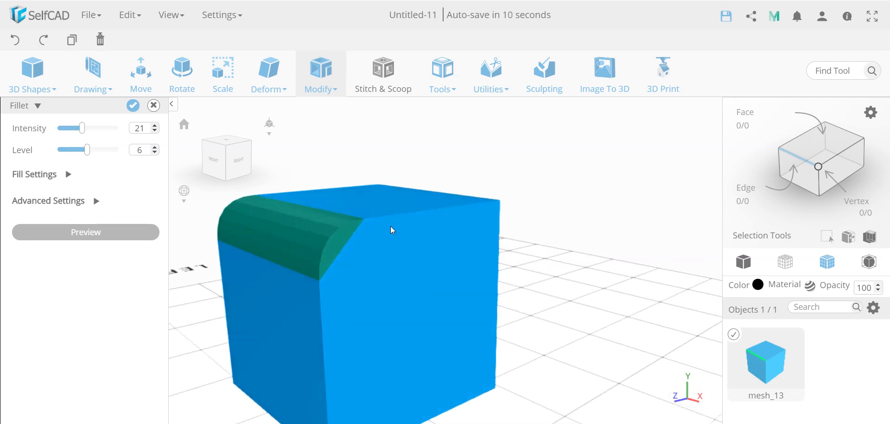
- Compare the fillet with Fill Corners off and back on, orbiting to inspect the rounded edge
left_click(68, 176)
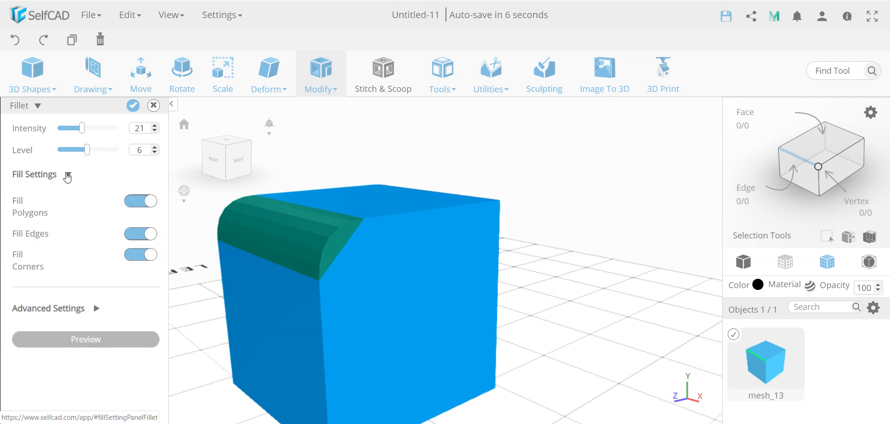
left_click(132, 256)
left_click_drag(330, 260, 365, 265)
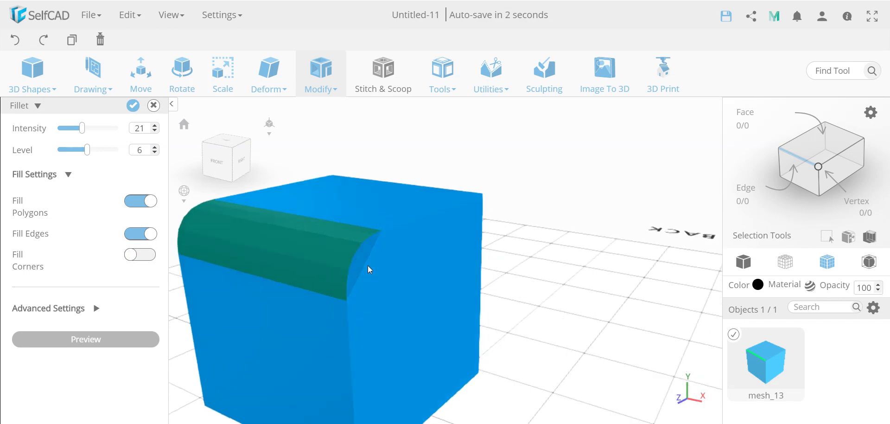
scroll(351, 255, "up", 5)
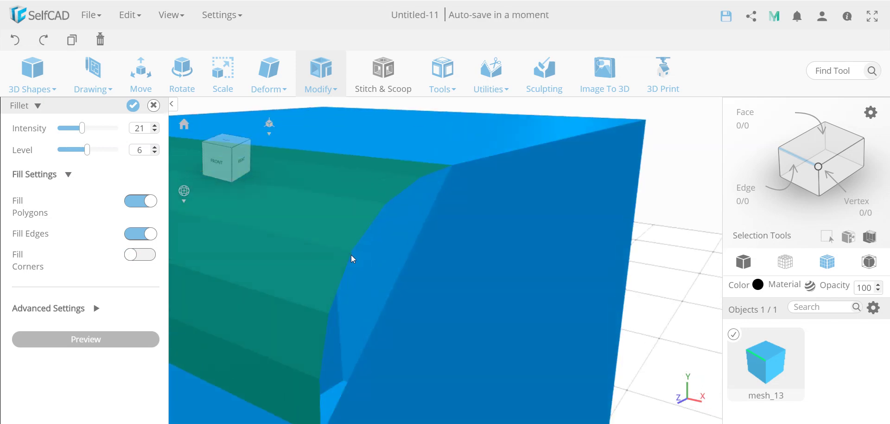
scroll(396, 275, "down", 2)
left_click(148, 255)
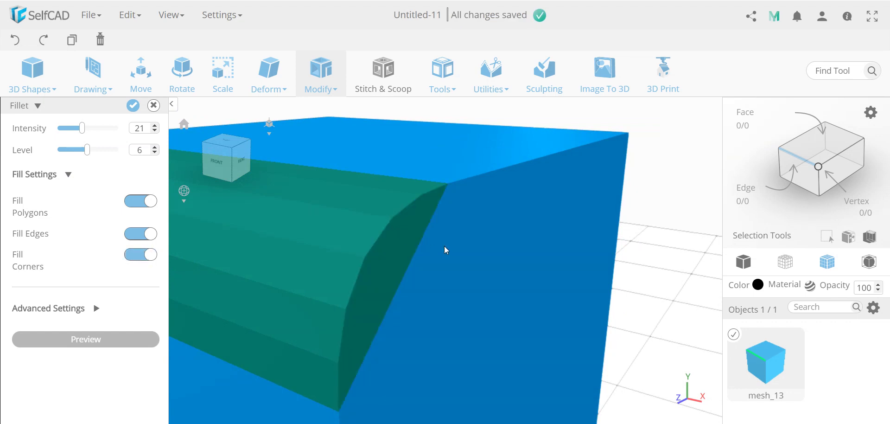
scroll(395, 268, "down", 5)
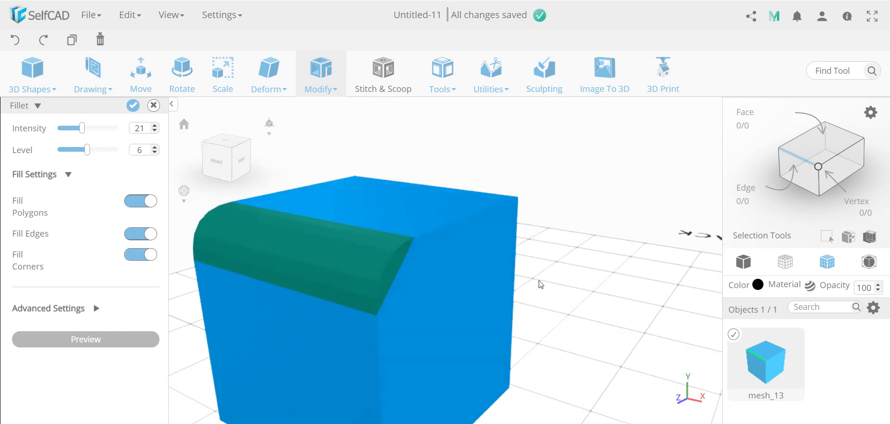
left_click_drag(570, 291, 546, 289)
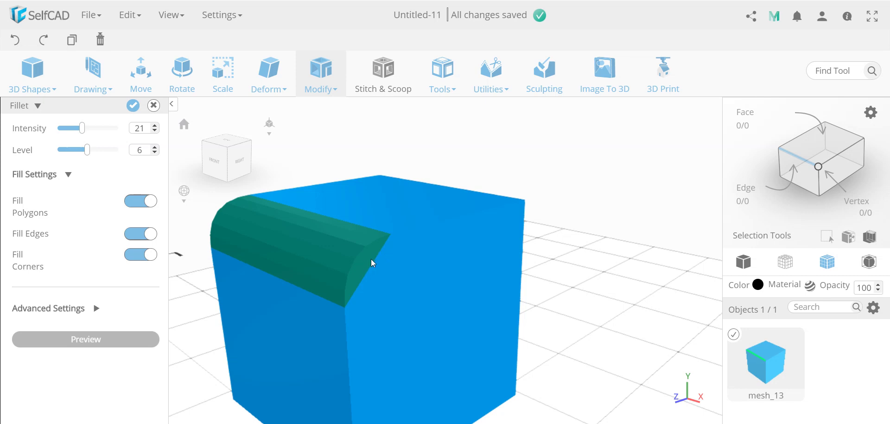
- Discard the edge fillet and select only the cube's top face in Face mode
left_click(157, 114)
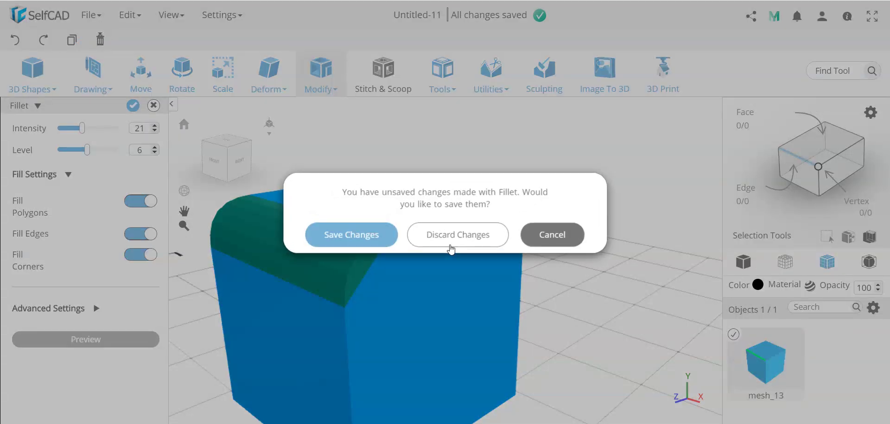
left_click(451, 236)
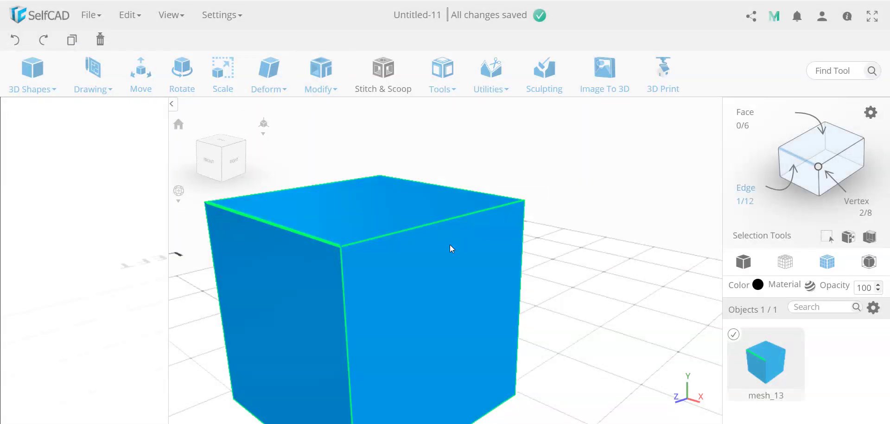
left_click(820, 139)
left_click(406, 208)
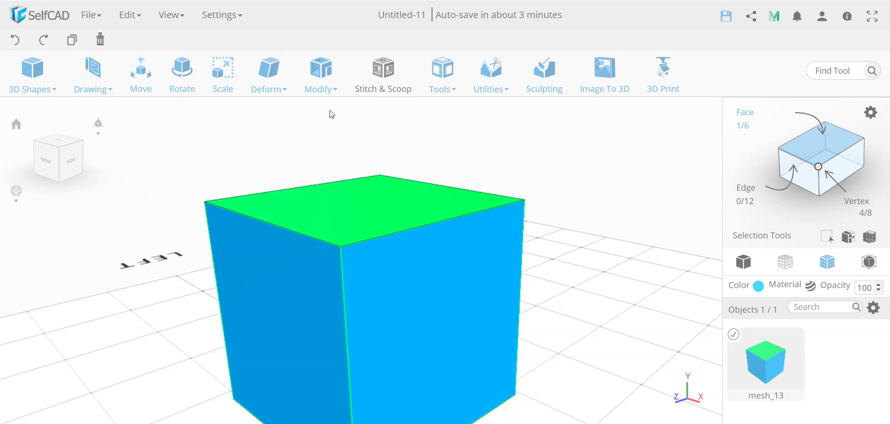
- Preview a level-6 Fillet on the top face, toggling Fill Corners off and on
left_click(325, 89)
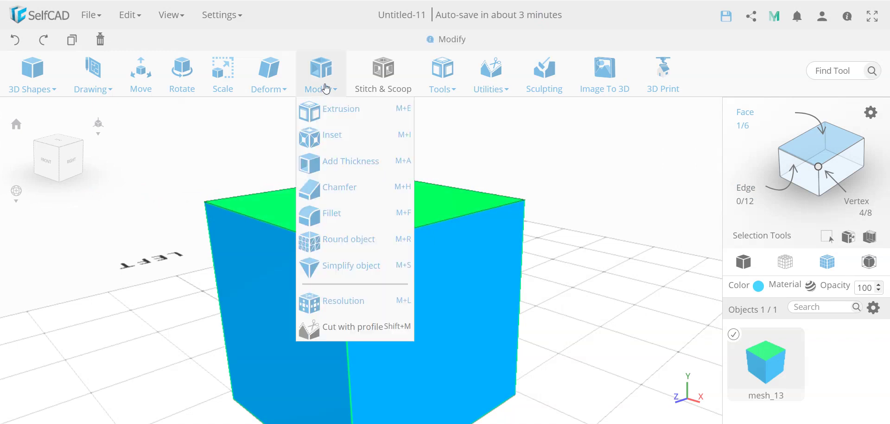
left_click(338, 213)
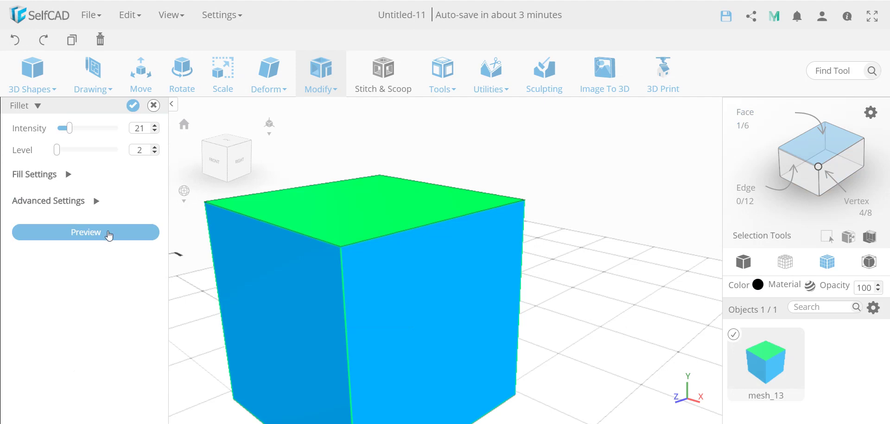
left_click(109, 233)
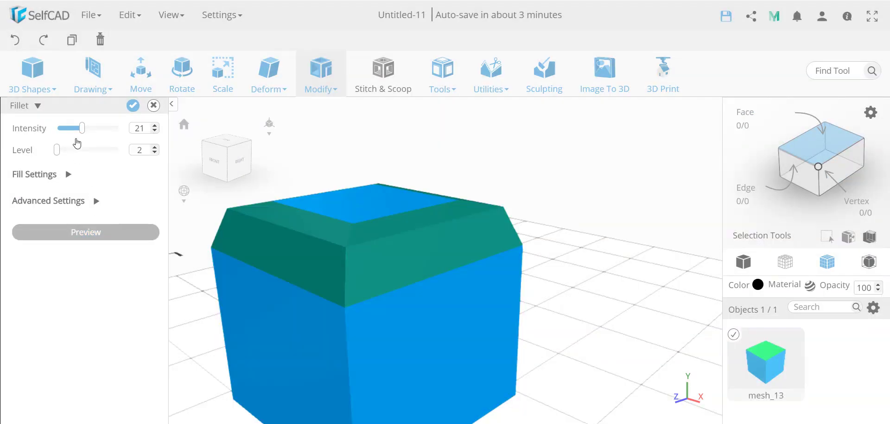
left_click(91, 151)
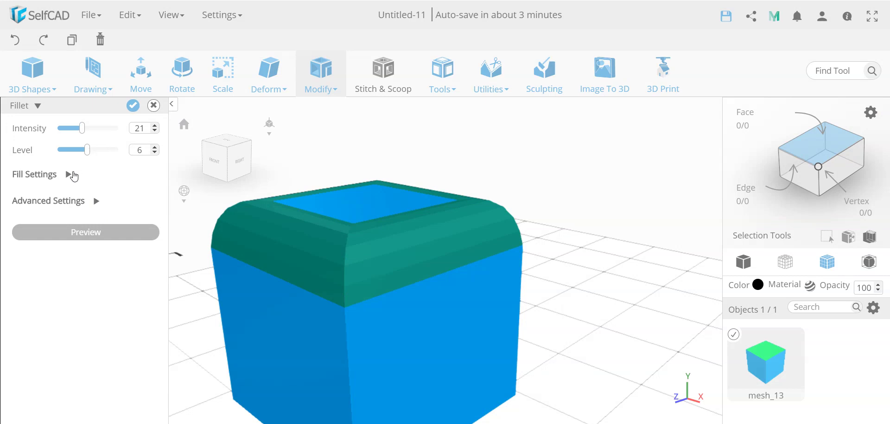
left_click(68, 173)
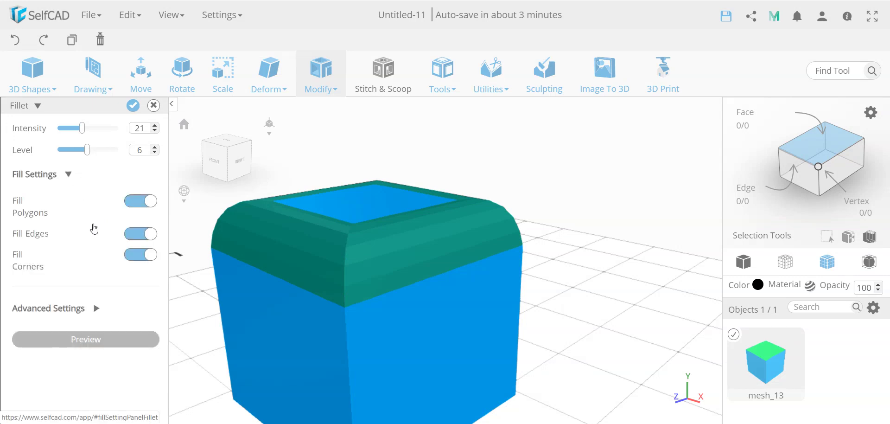
left_click(132, 254)
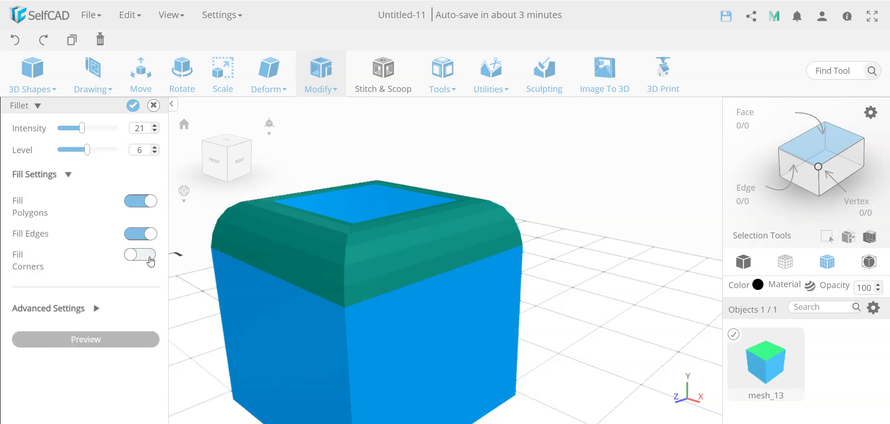
left_click(149, 258)
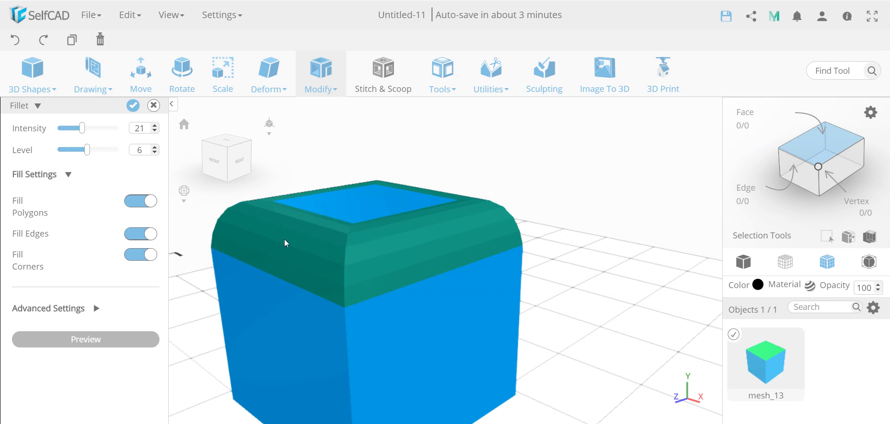
- Adjust the top-face fillet to Level 9 and Intensity 6, then browse the Tools and Modify menus
left_click_drag(88, 153, 111, 159)
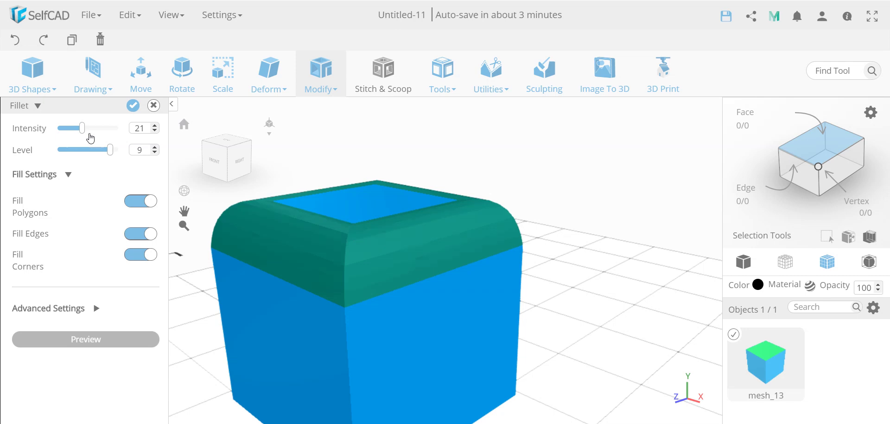
left_click_drag(82, 129, 65, 134)
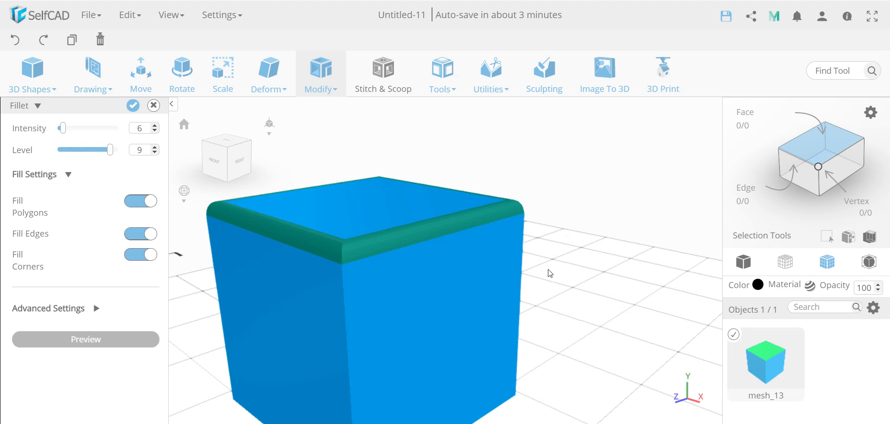
left_click_drag(550, 272, 374, 243)
left_click(450, 92)
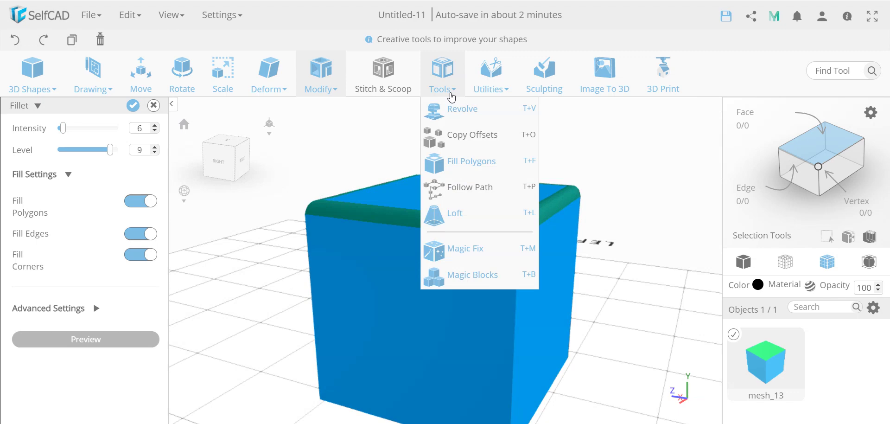
left_click(314, 86)
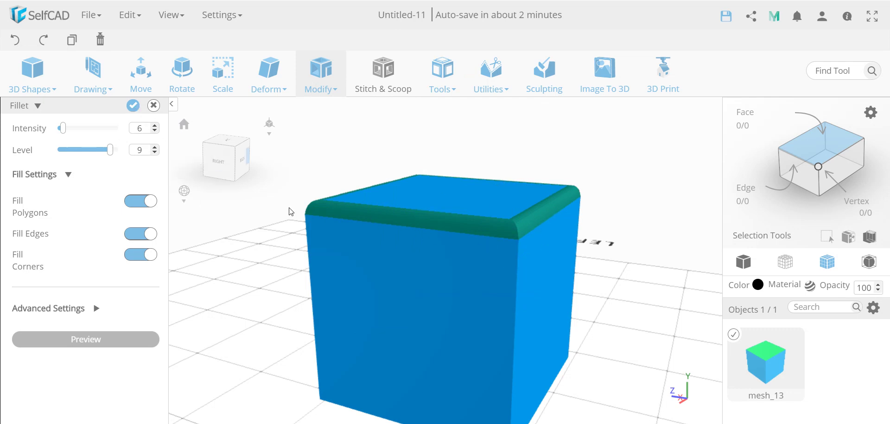
- Discard the fillet preview and select the whole sharp-edged cube with Ctrl+A
left_click(157, 109)
left_click(446, 242)
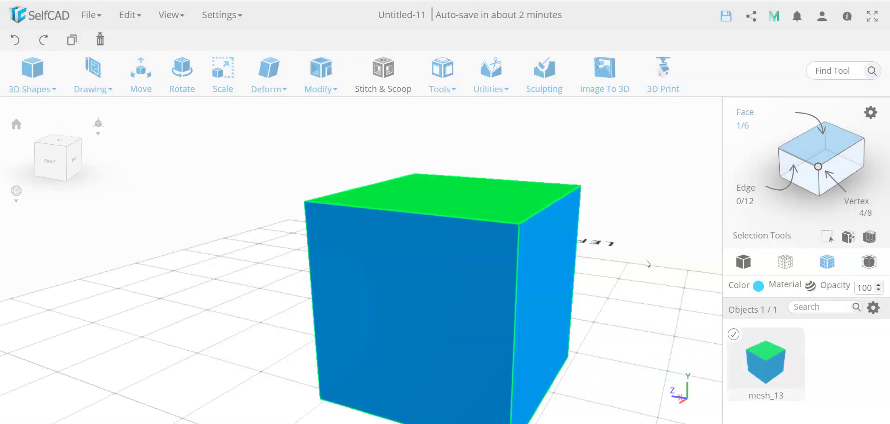
key("ctrl+a")
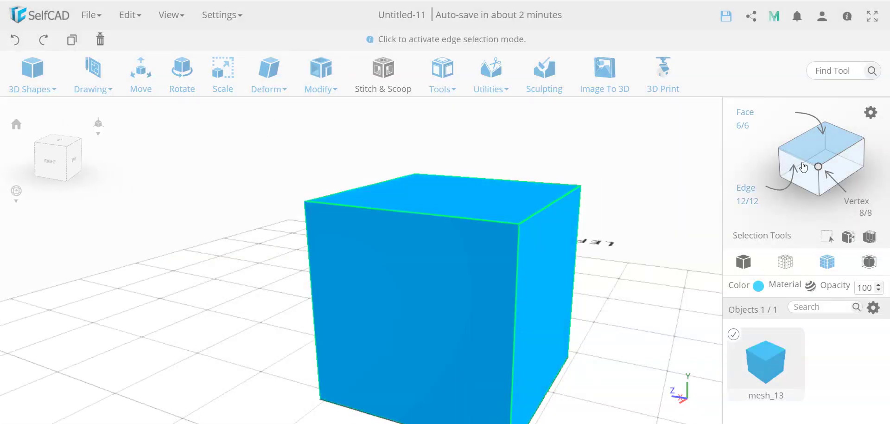
- In Edge mode, select the top-front, top-right and front-right vertical edges
left_click(803, 166)
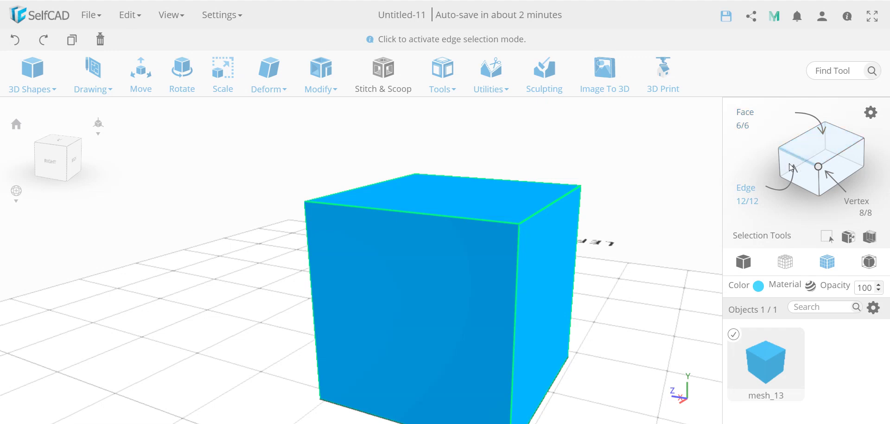
left_click(477, 216)
left_click(526, 214)
left_click(516, 248)
- Preview a Fillet on the three edges at Intensity 10 and Level 6
left_click(327, 87)
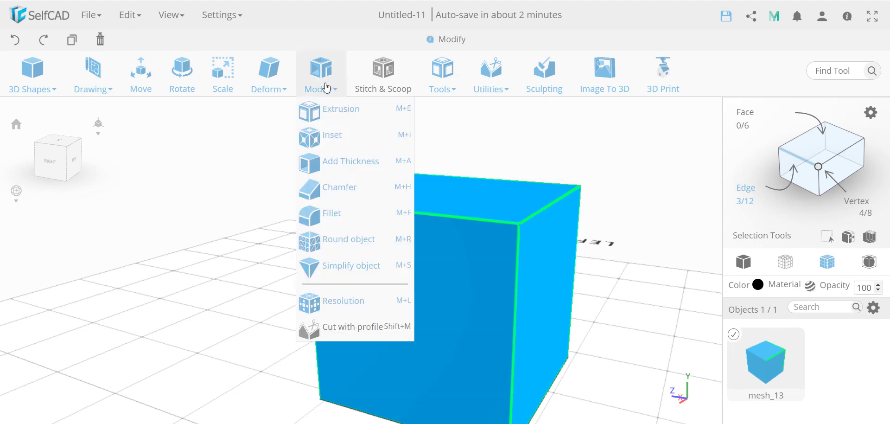
left_click(333, 213)
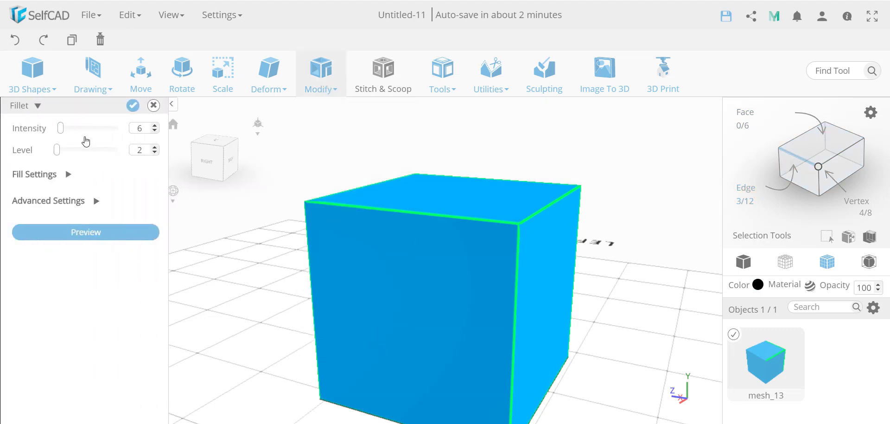
left_click(80, 129)
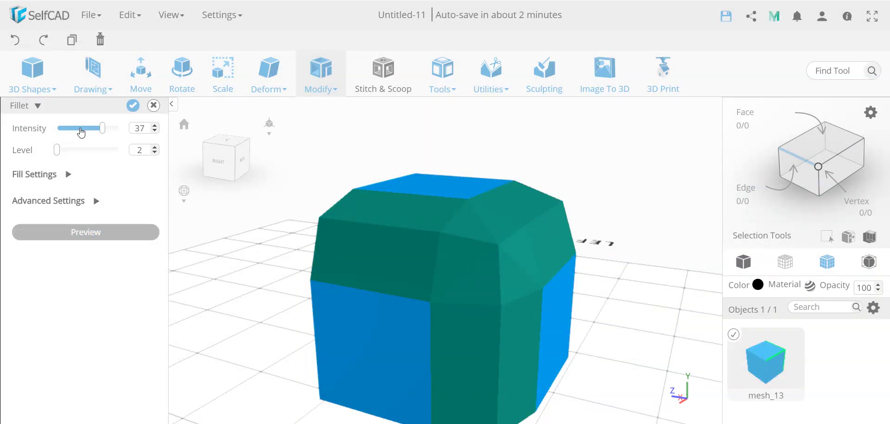
left_click(67, 129)
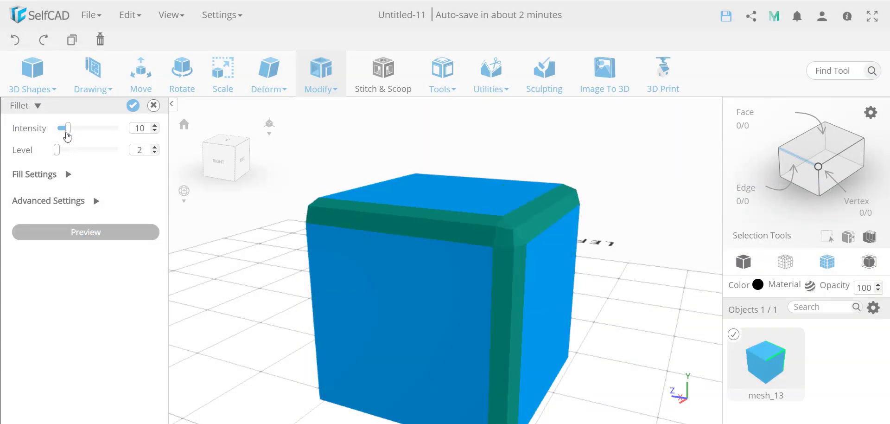
left_click_drag(60, 150, 90, 154)
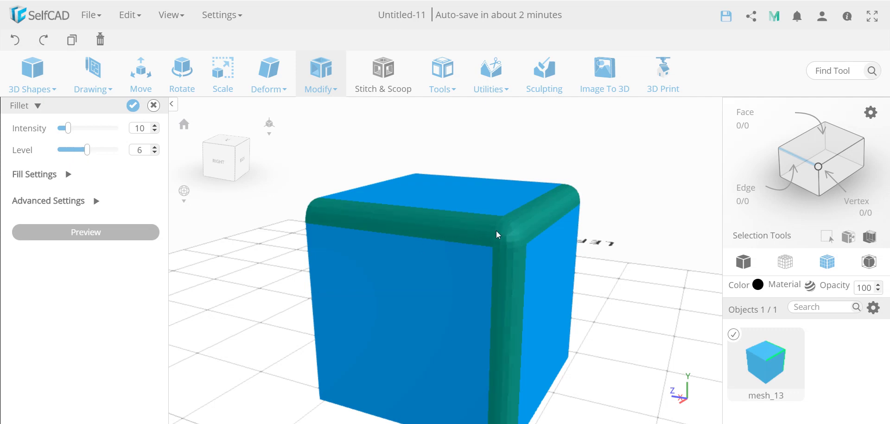
scroll(502, 234, "up", 5)
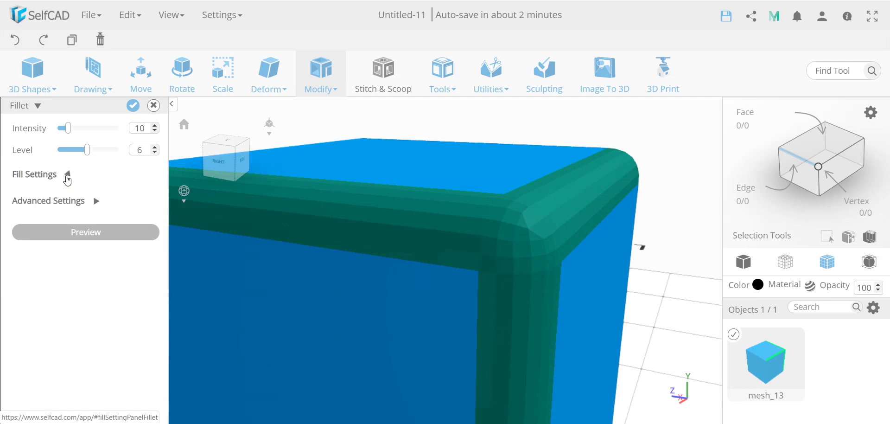
- Expand Fill Settings and toggle Fill Corners off and back on
left_click(68, 175)
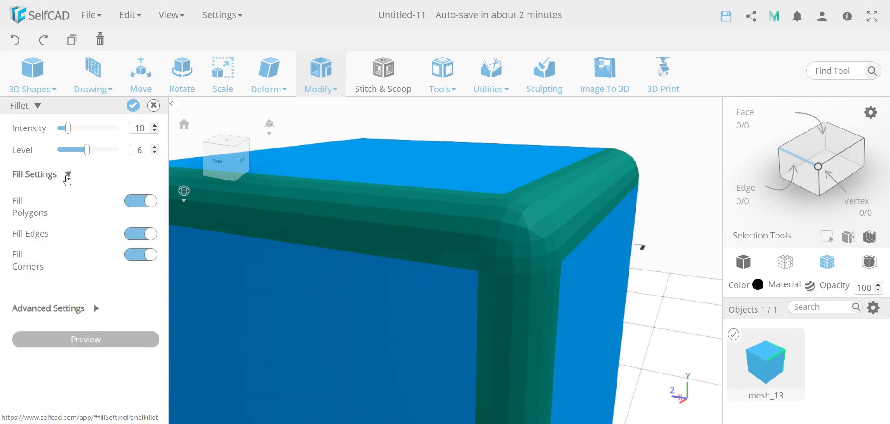
left_click(135, 263)
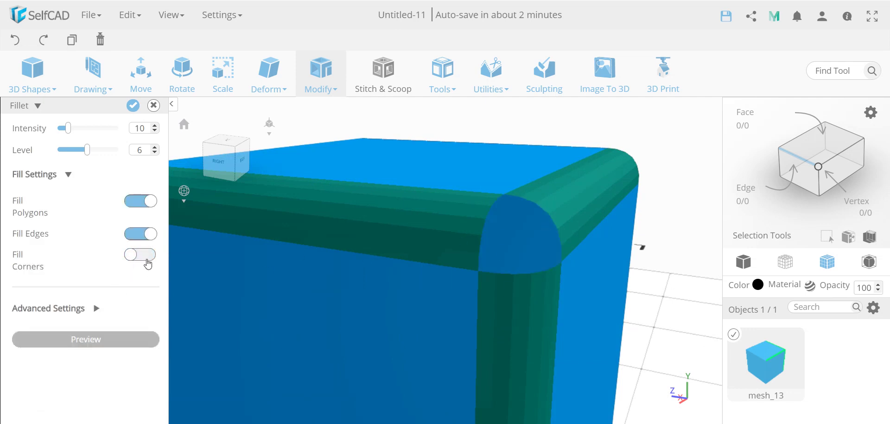
left_click(146, 260)
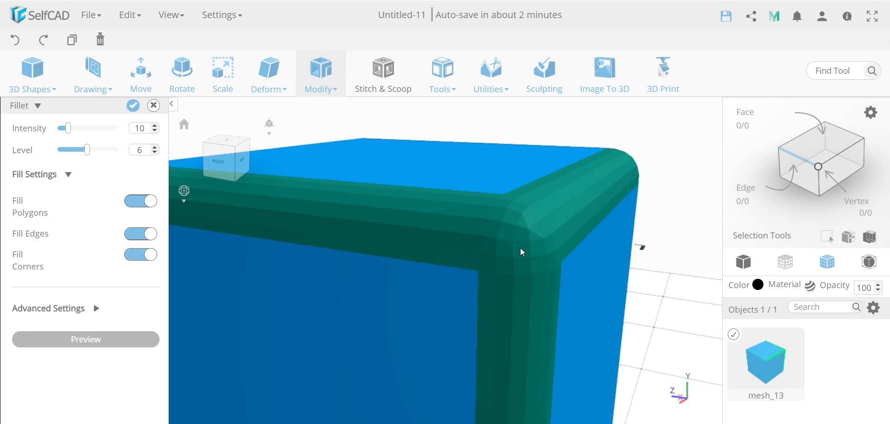
scroll(519, 248, "up", 2)
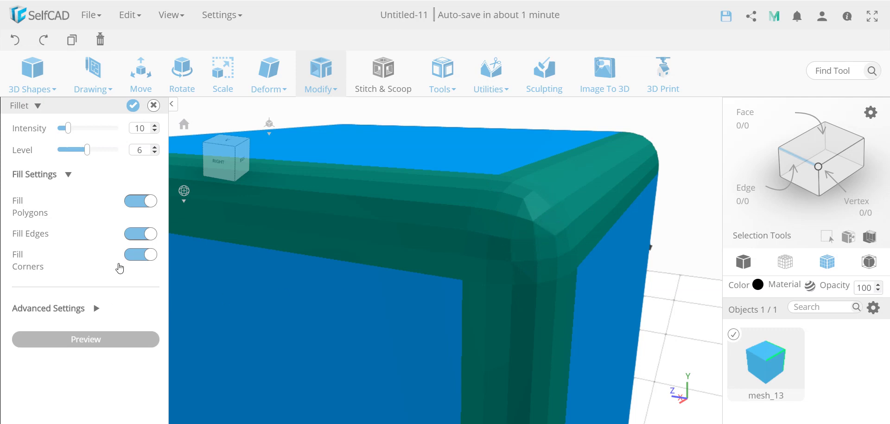
scroll(464, 219, "down", 5)
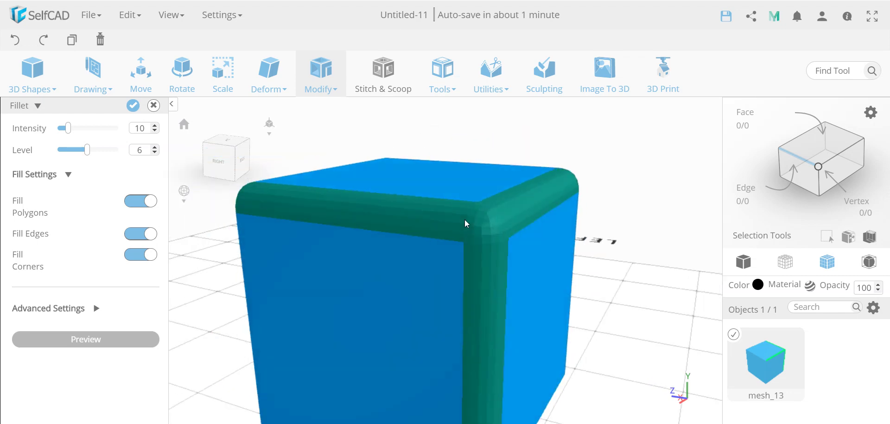
- Discard the three-edge fillet and select the whole cube with Ctrl+A
left_click(154, 106)
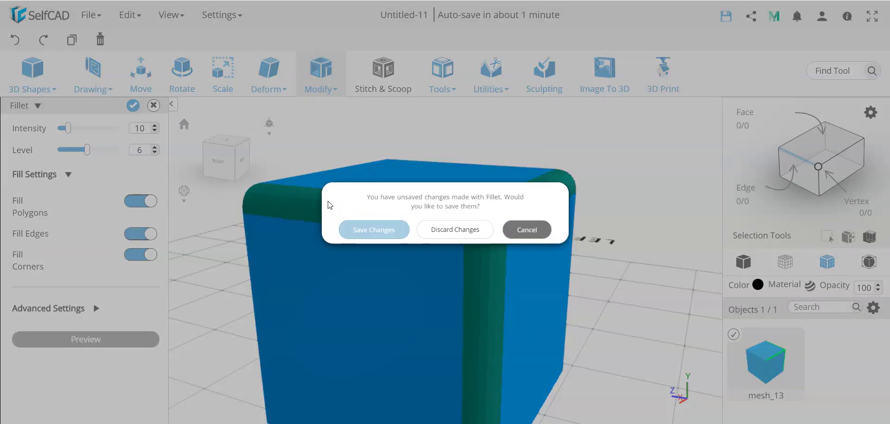
left_click(452, 246)
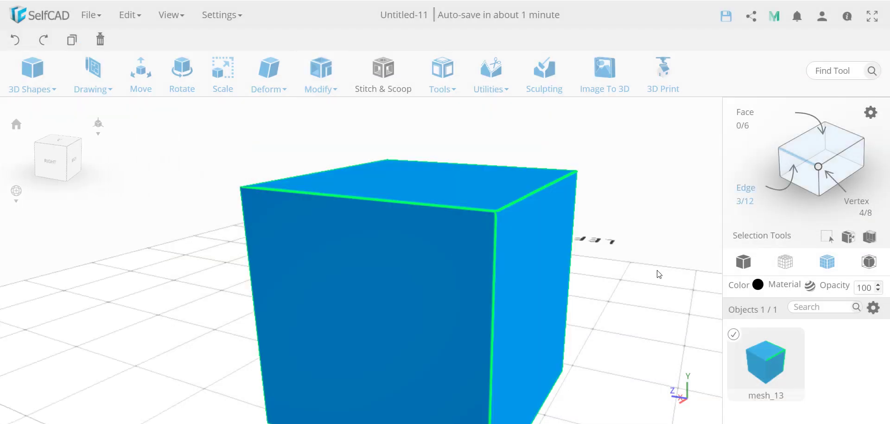
key("ctrl+a")
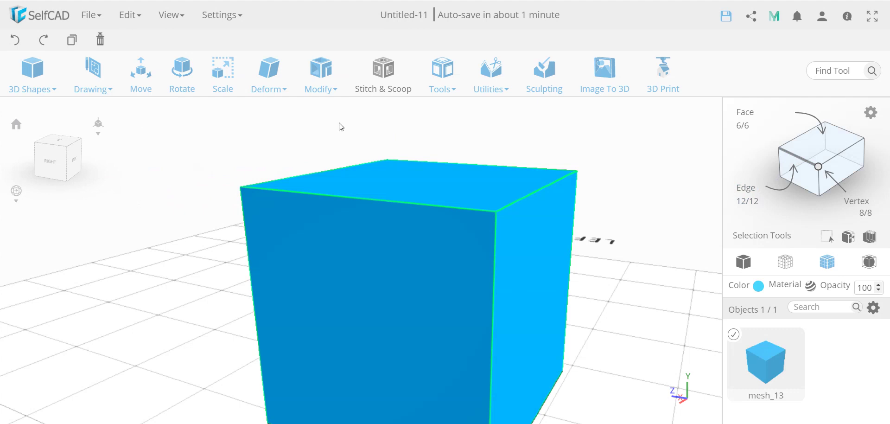
- Preview a Fillet on all cube edges at Level 10 and show its Fill Settings
left_click(320, 74)
left_click(336, 215)
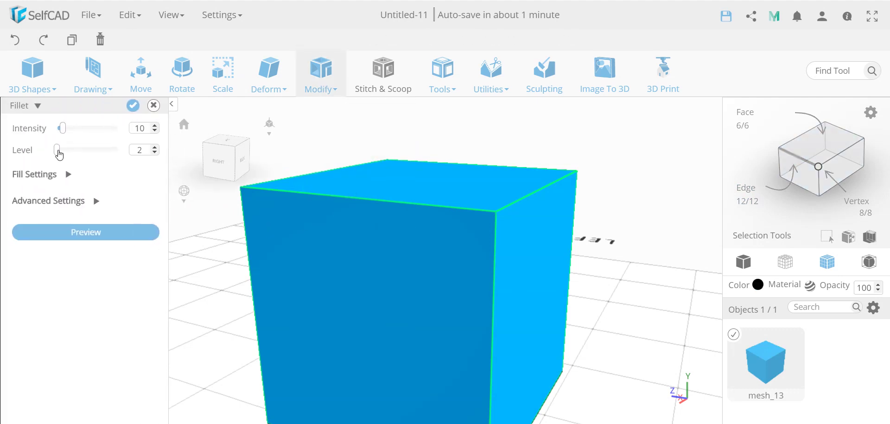
left_click_drag(59, 154, 139, 159)
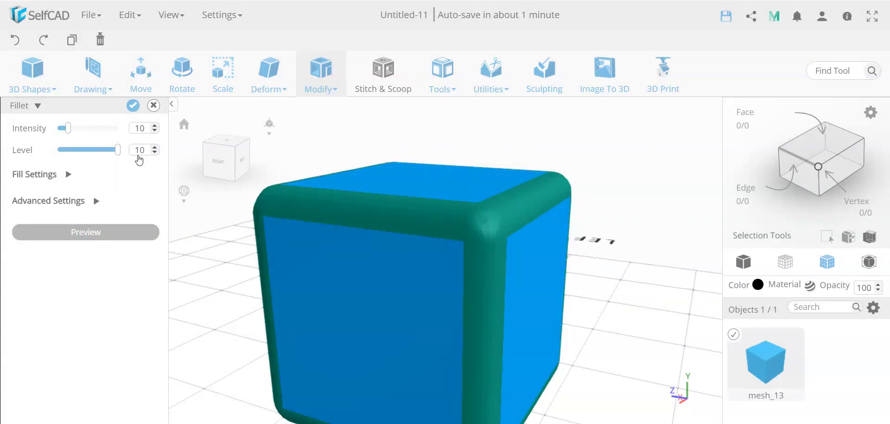
left_click(69, 174)
- Turn off Fill Polygons, keep Fill Edges on, and apply the fillet as a hollow frame
left_click(136, 202)
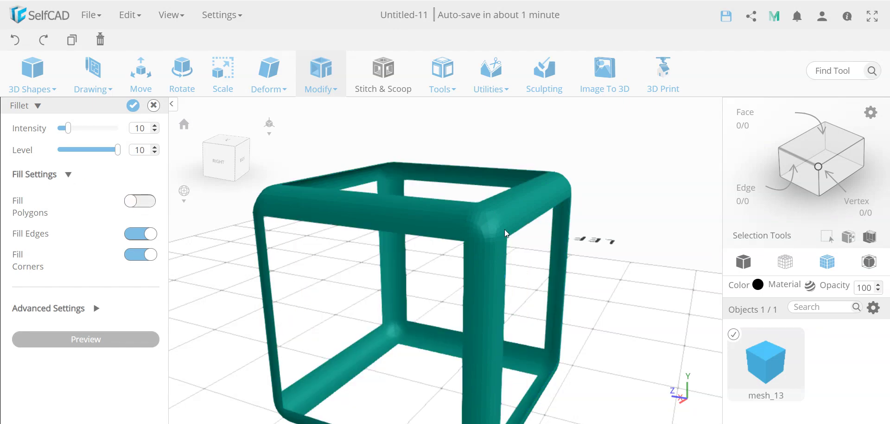
left_click(140, 238)
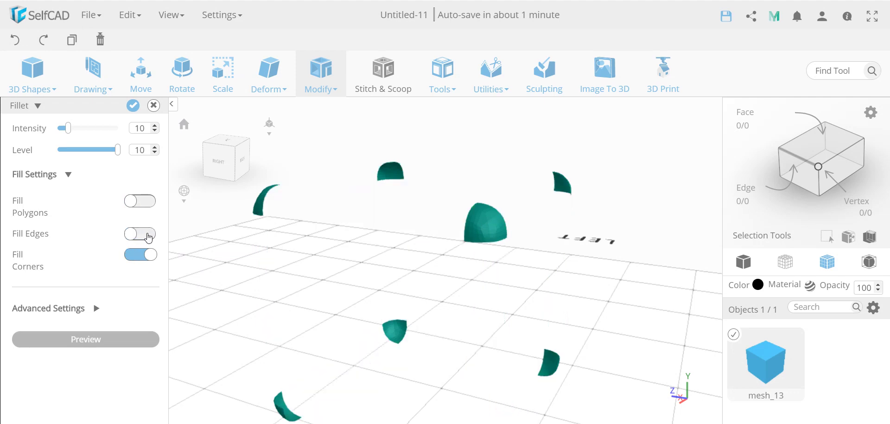
left_click(147, 237)
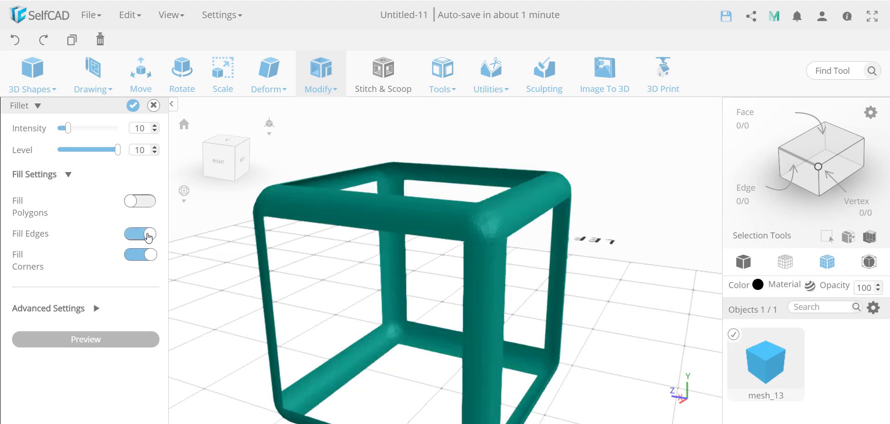
left_click(133, 107)
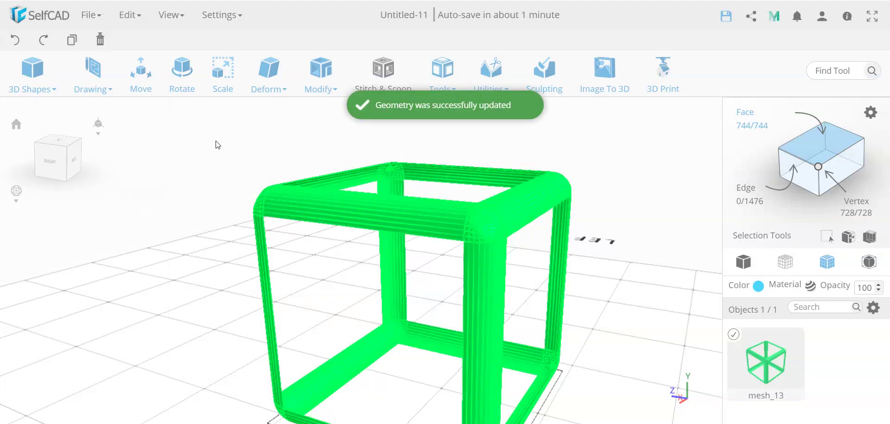
- Apply Add Thickness to the rounded frame with Thickness raised from 3 to 4
left_click(321, 75)
left_click(340, 160)
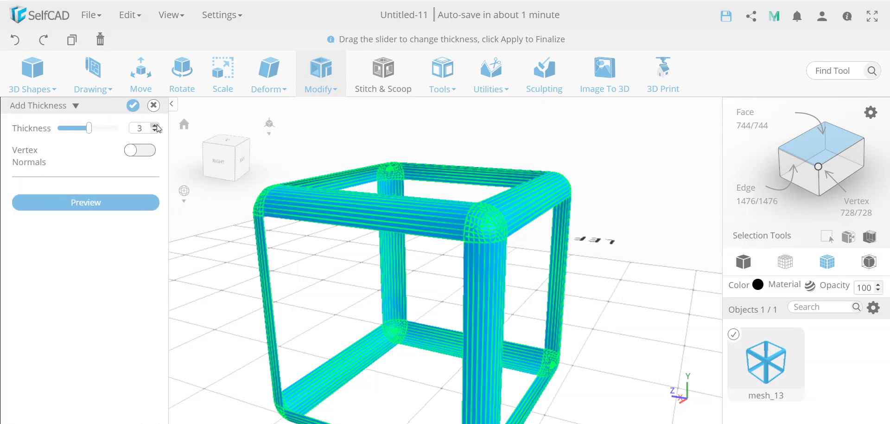
left_click(156, 126)
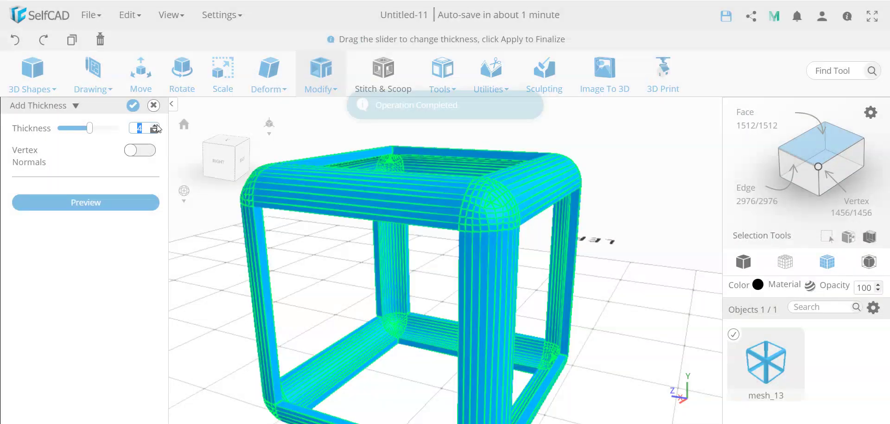
left_click(132, 105)
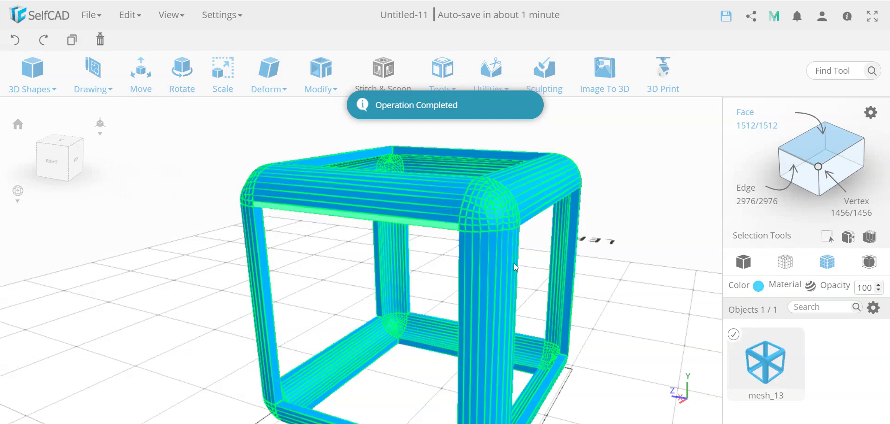
right_click_drag(641, 302, 430, 306)
left_click(278, 325)
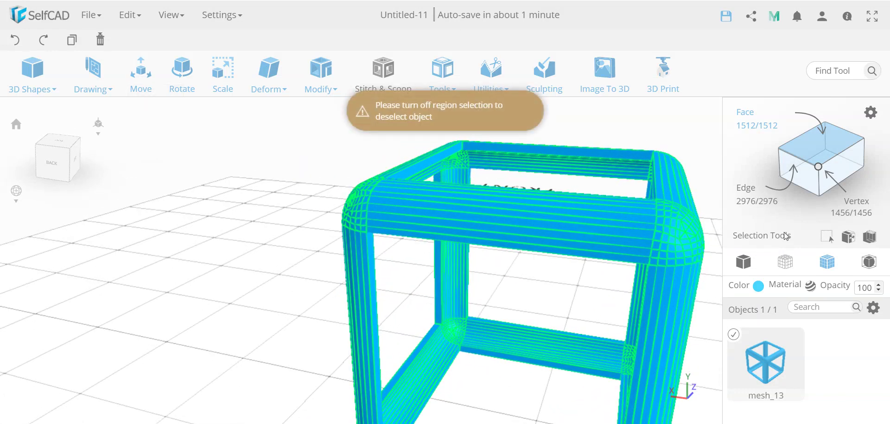
scroll(482, 230, "up", 5)
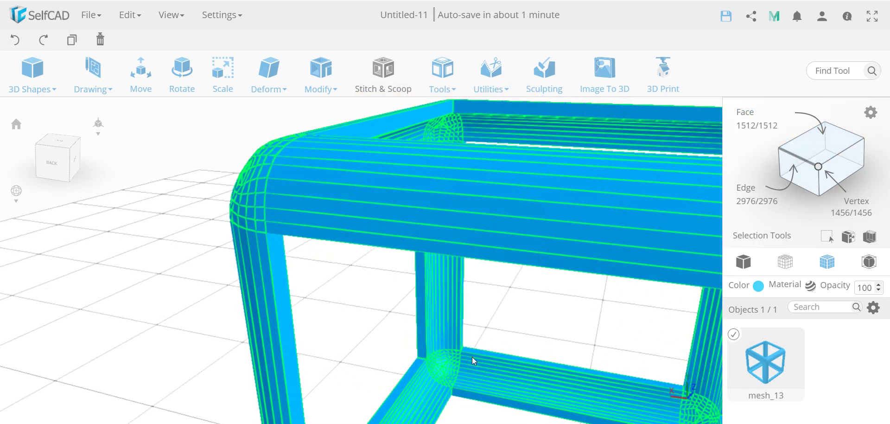
scroll(472, 357, "down", 5)
left_click_drag(505, 353, 323, 381)
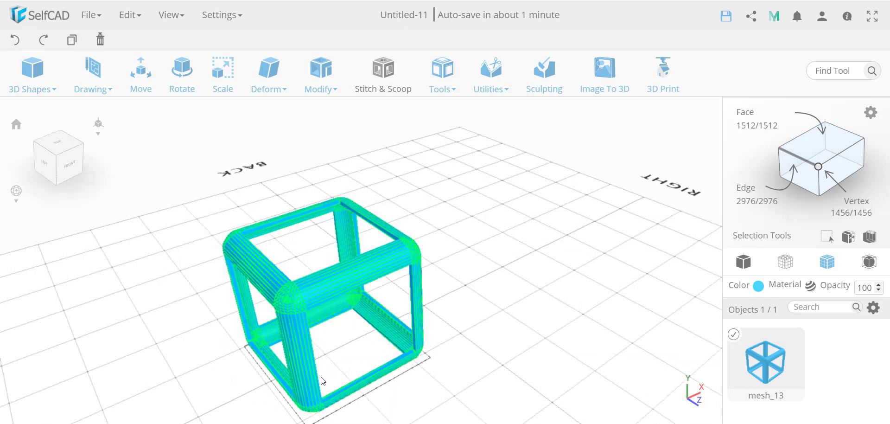